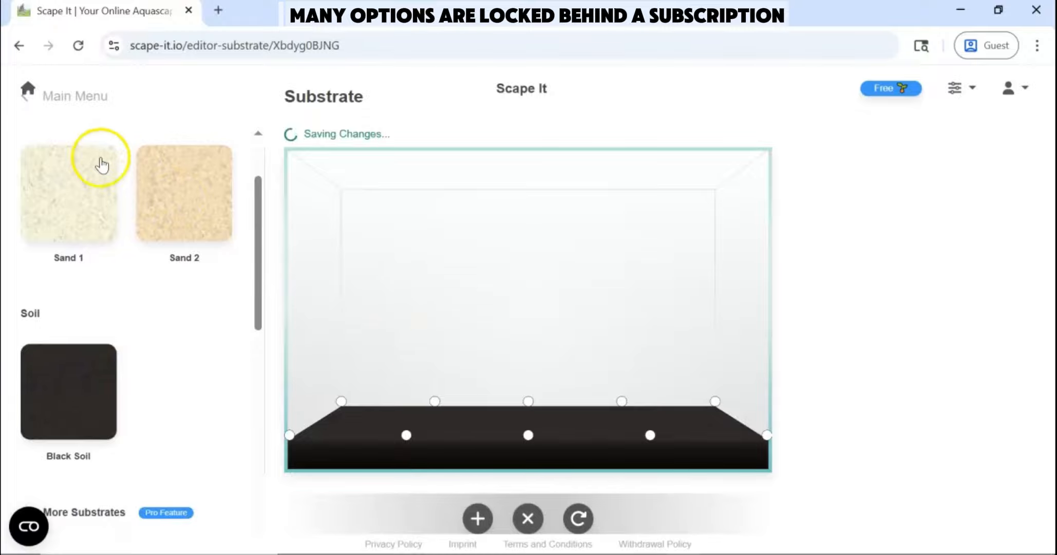
- In the background settings, try the Black Background and replace it with a plain light background
scroll(128, 240, up, 2)
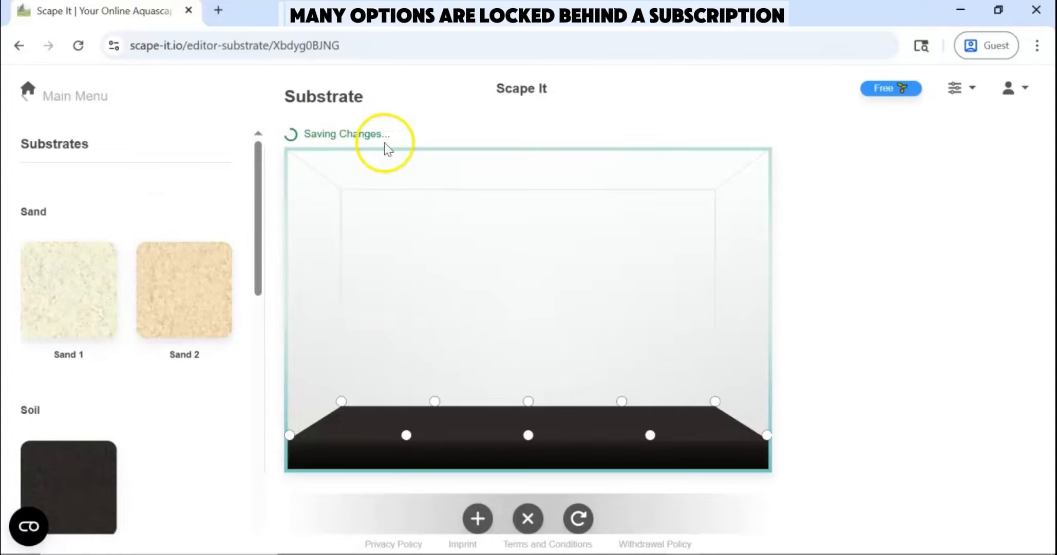
click(19, 46)
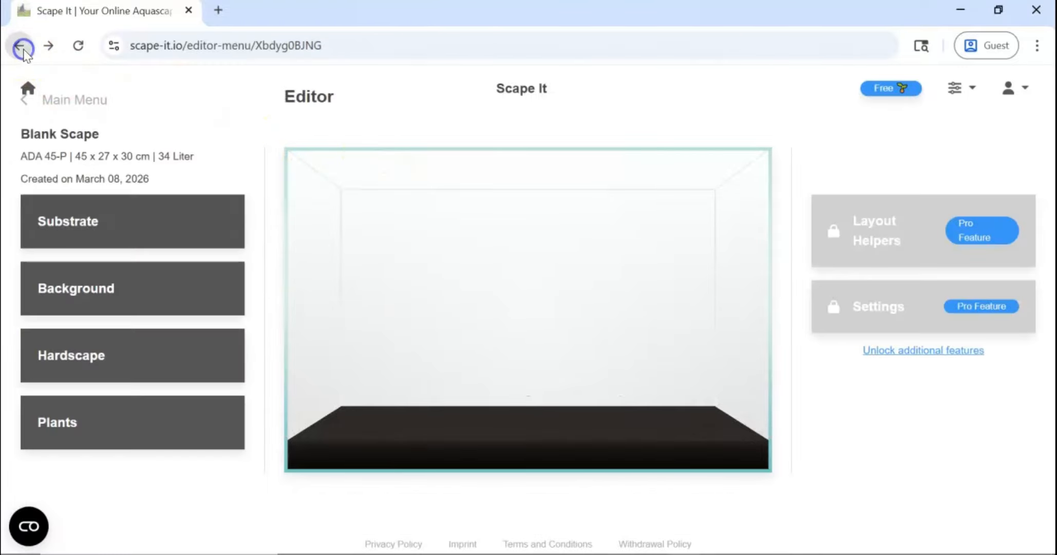
click(170, 285)
click(87, 307)
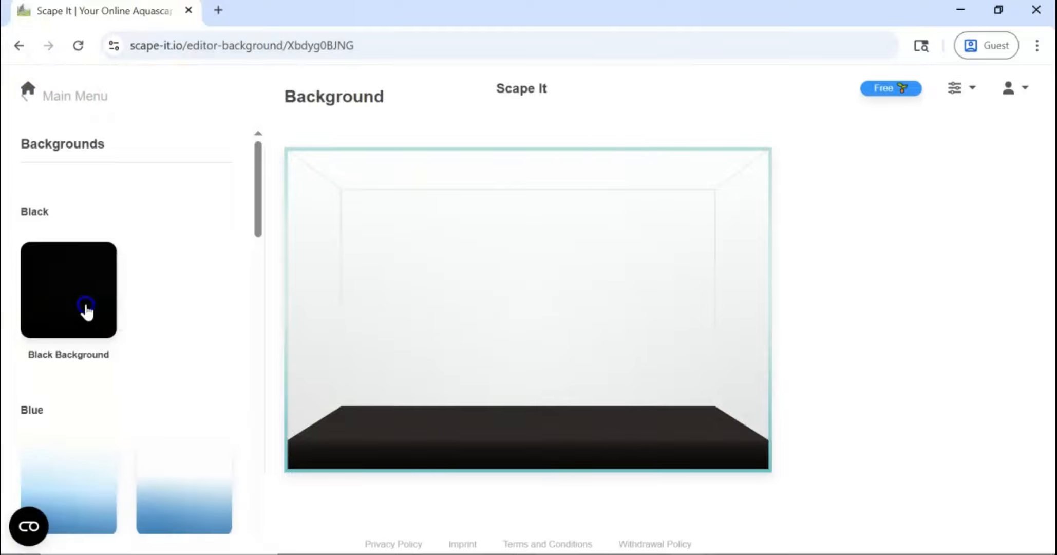
scroll(77, 334, down, 12)
click(63, 404)
scroll(238, 252, up, 8)
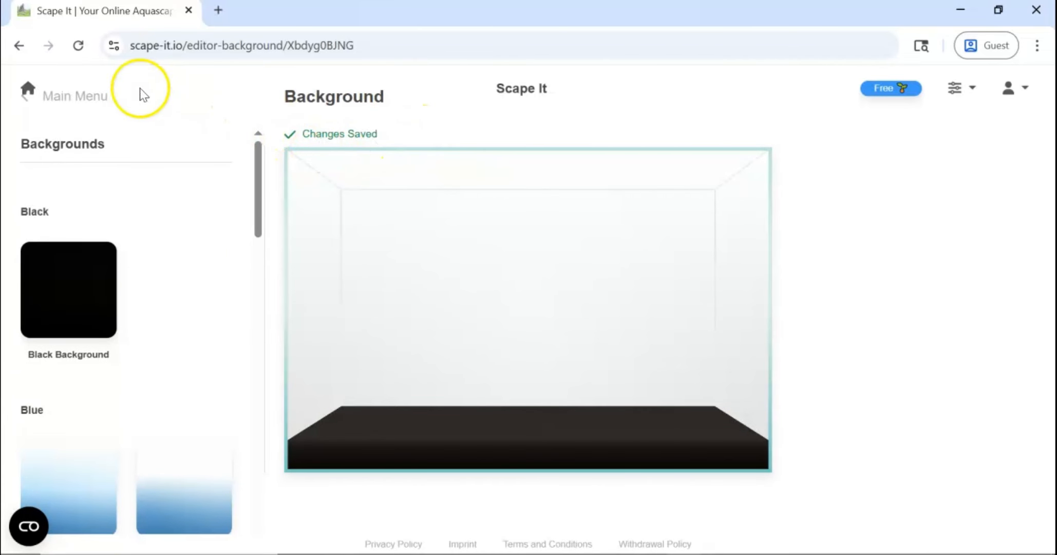
- Open the hardscape materials and place Ryuoh Stone 22 left of centre in the tank
click(20, 46)
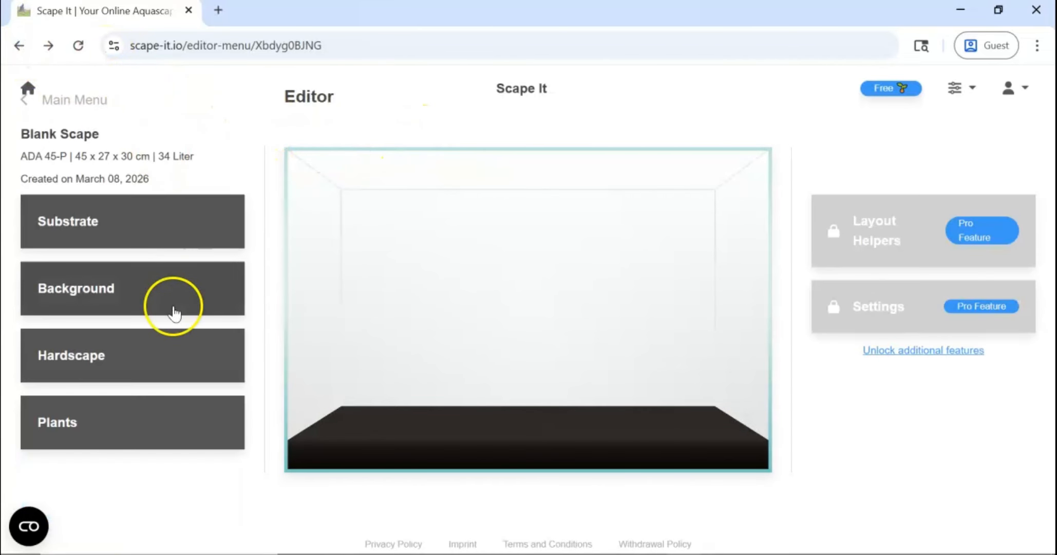
click(174, 350)
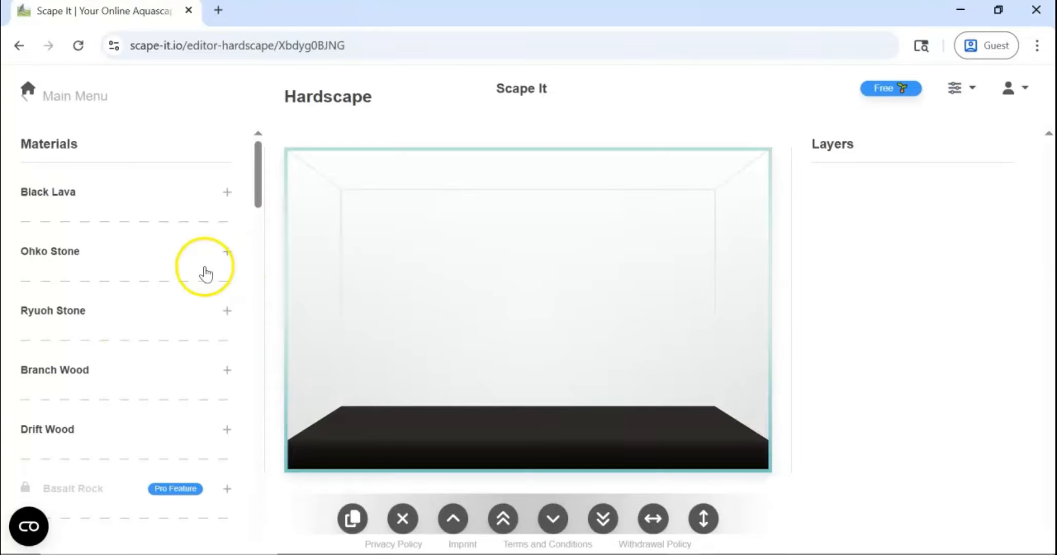
click(227, 310)
scroll(191, 323, down, 2)
scroll(192, 323, down, 10)
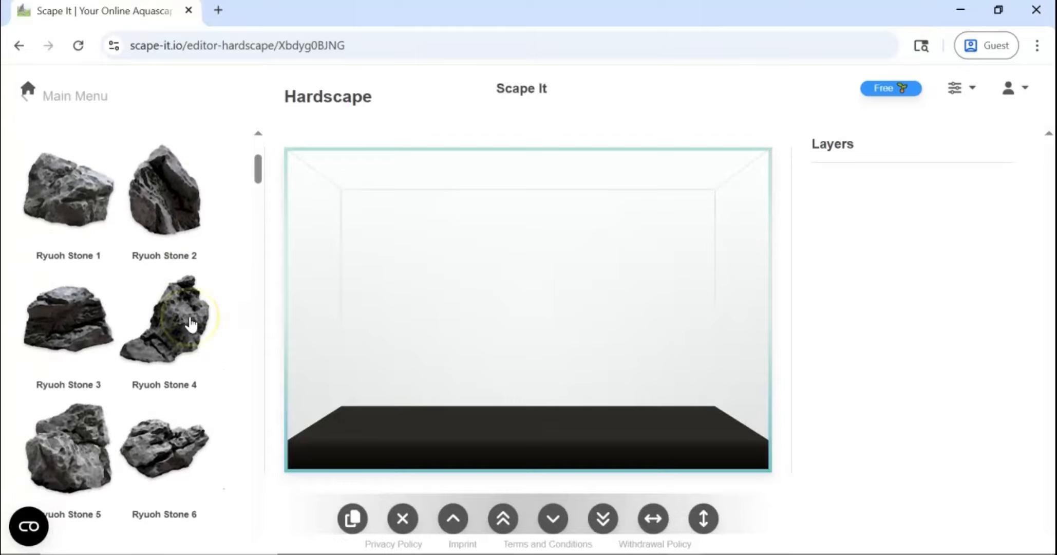
scroll(191, 323, down, 10)
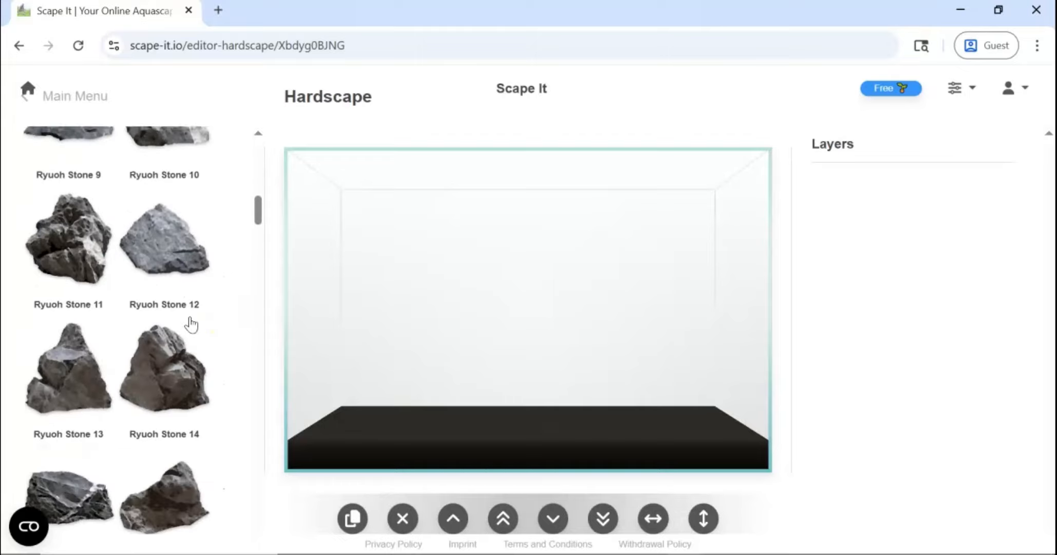
scroll(191, 323, down, 3)
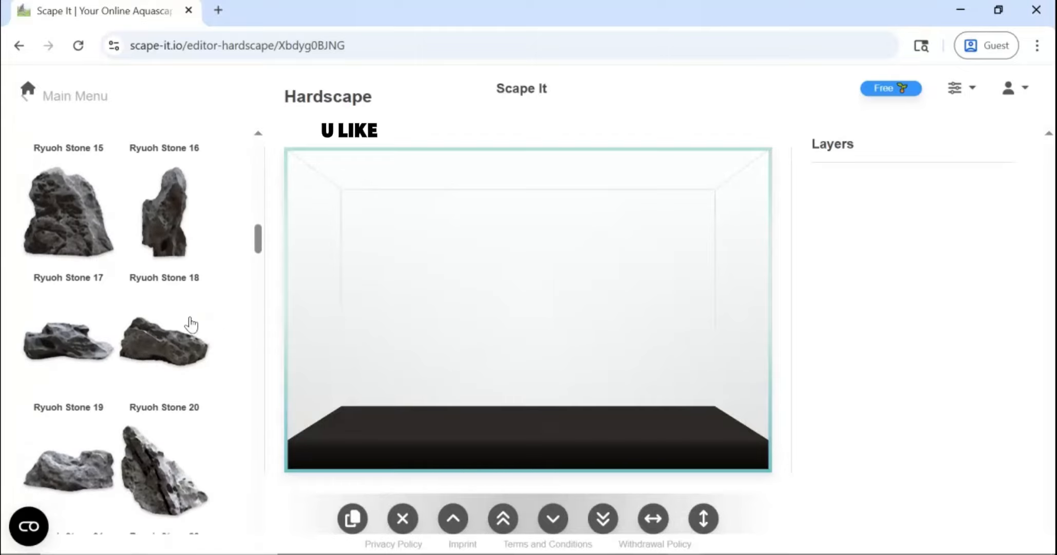
drag(141, 475, 441, 349)
- Place Ryuoh Stone 24 to the right of the first stone and adjust both so they overlap at the base
scroll(149, 410, down, 4)
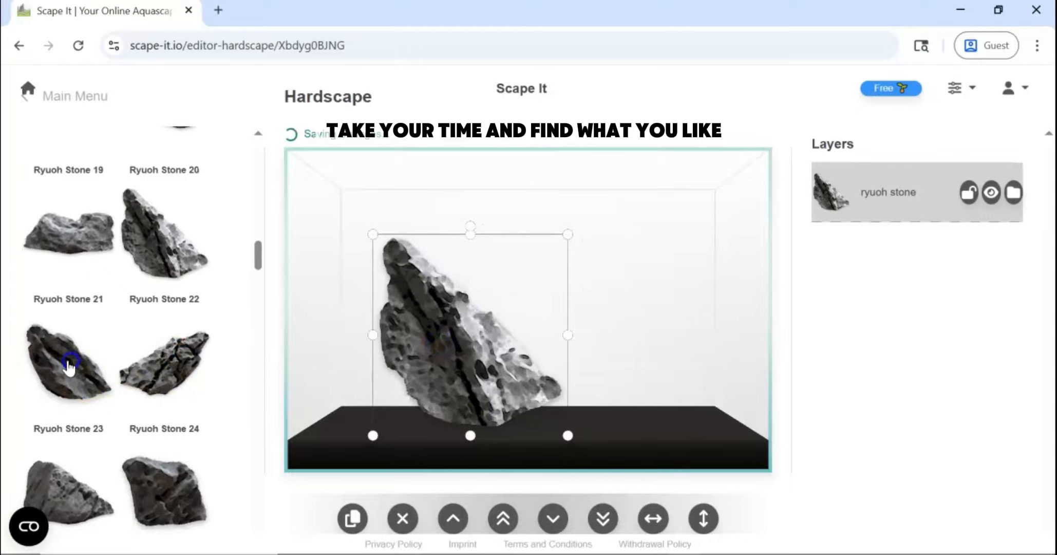
drag(173, 367, 574, 401)
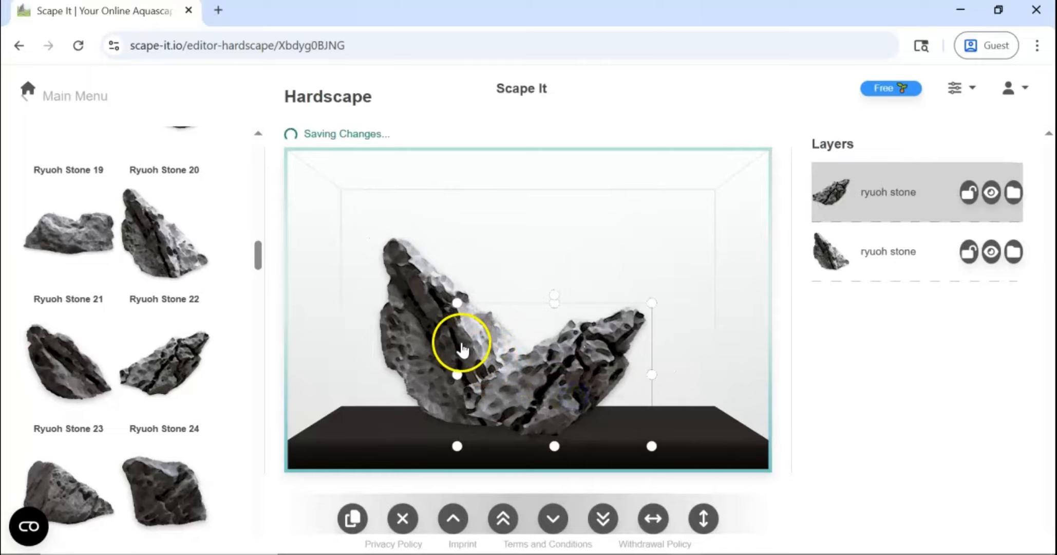
click(335, 312)
drag(541, 366, 568, 367)
drag(472, 359, 475, 347)
click(554, 383)
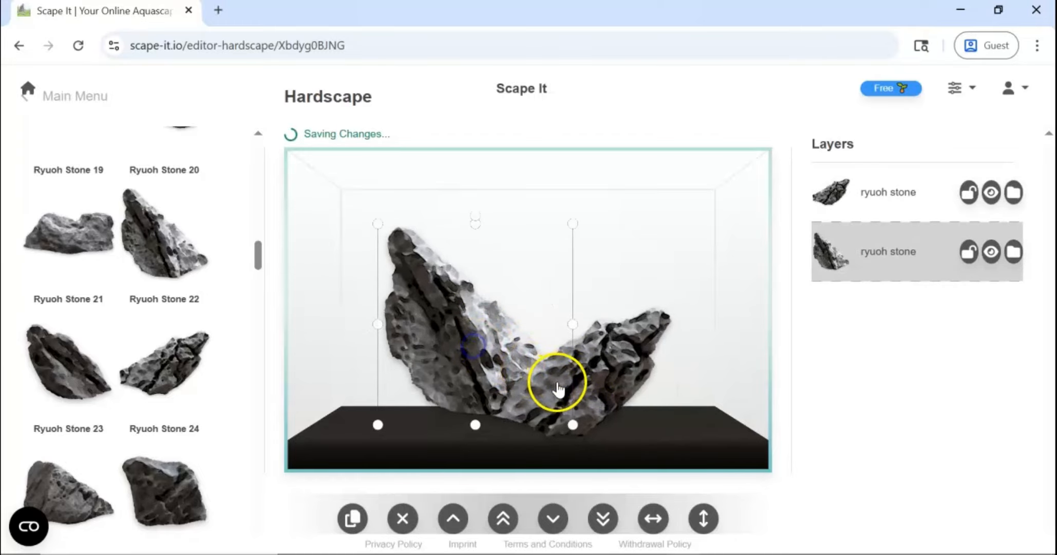
drag(556, 389, 550, 388)
- Place Ryuoh Stone 48 between the two stones and send it to the back
scroll(205, 396, down, 8)
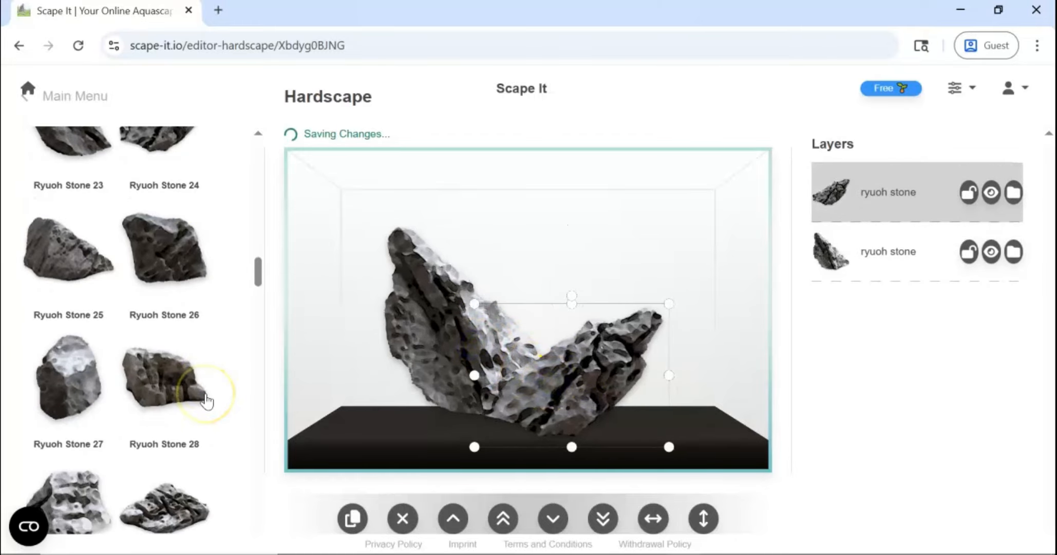
scroll(207, 400, down, 15)
drag(198, 329, 520, 348)
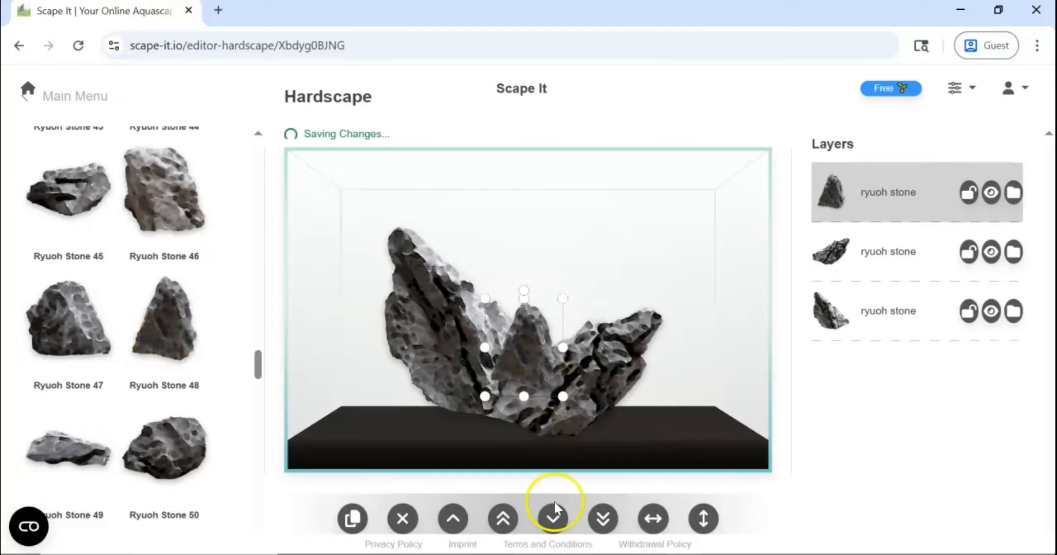
click(605, 518)
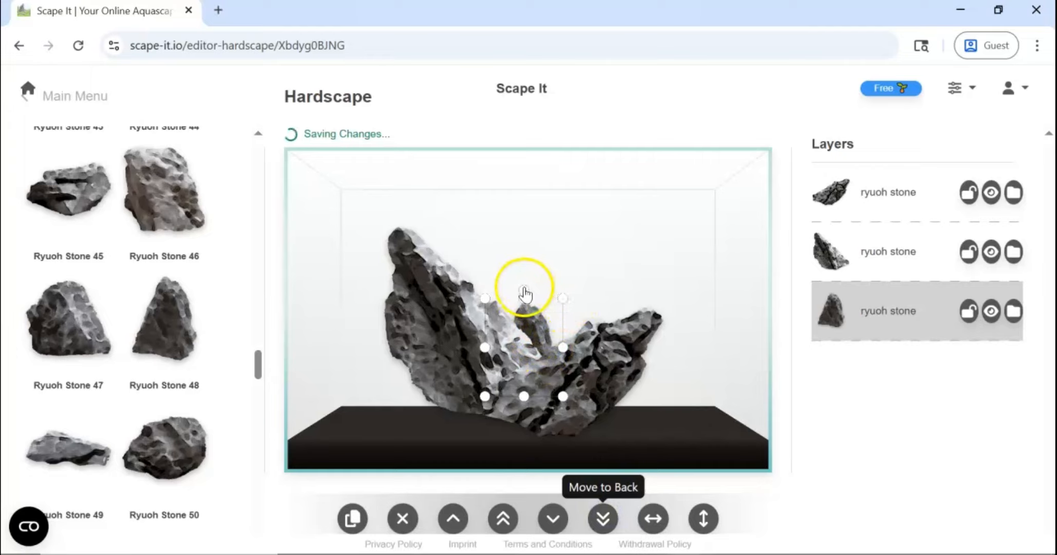
- Tilt the rear middle stone slightly clockwise and enlarge it so it rises higher behind the other two
drag(524, 289, 530, 265)
drag(567, 302, 609, 255)
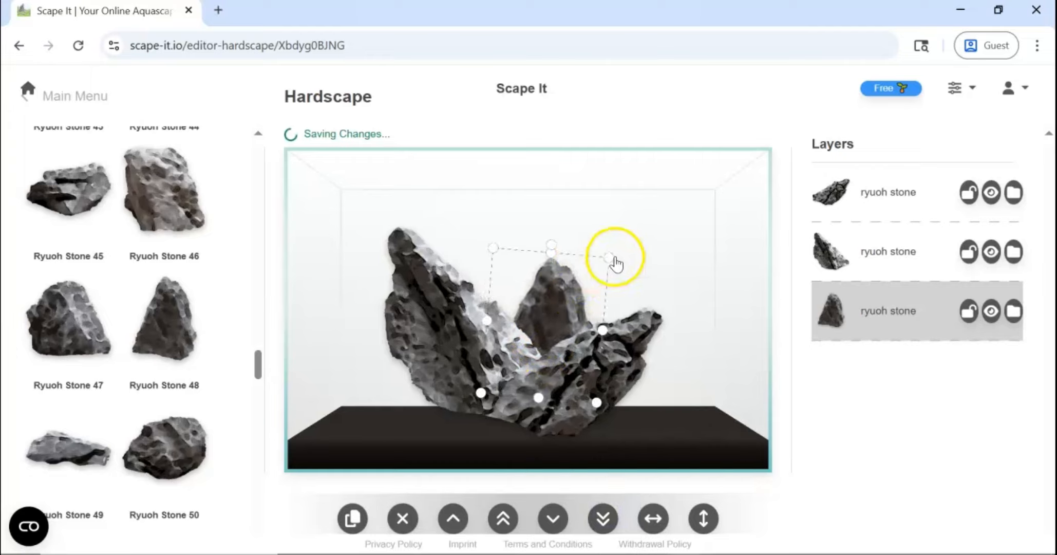
click(621, 240)
- Add Drift Wood 23 to the tank, shrink it, and position it in front of the right stone's base
scroll(201, 229, down, 7)
click(212, 267)
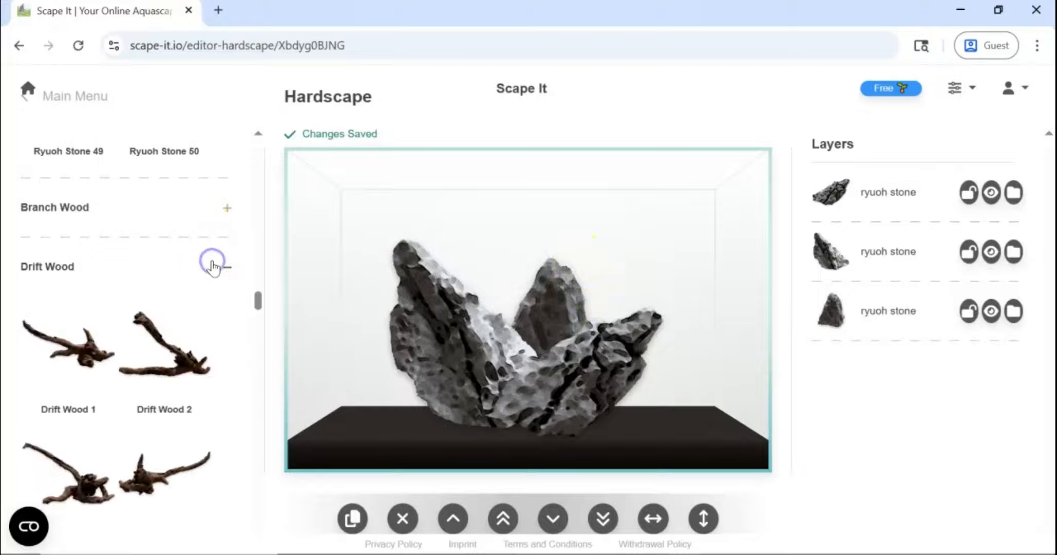
scroll(188, 371, down, 20)
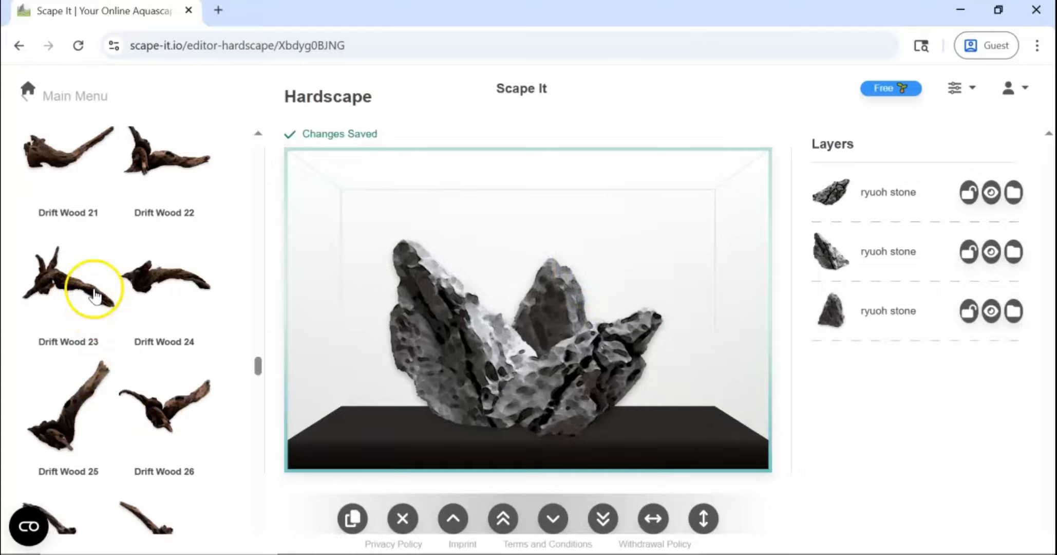
drag(95, 294, 511, 378)
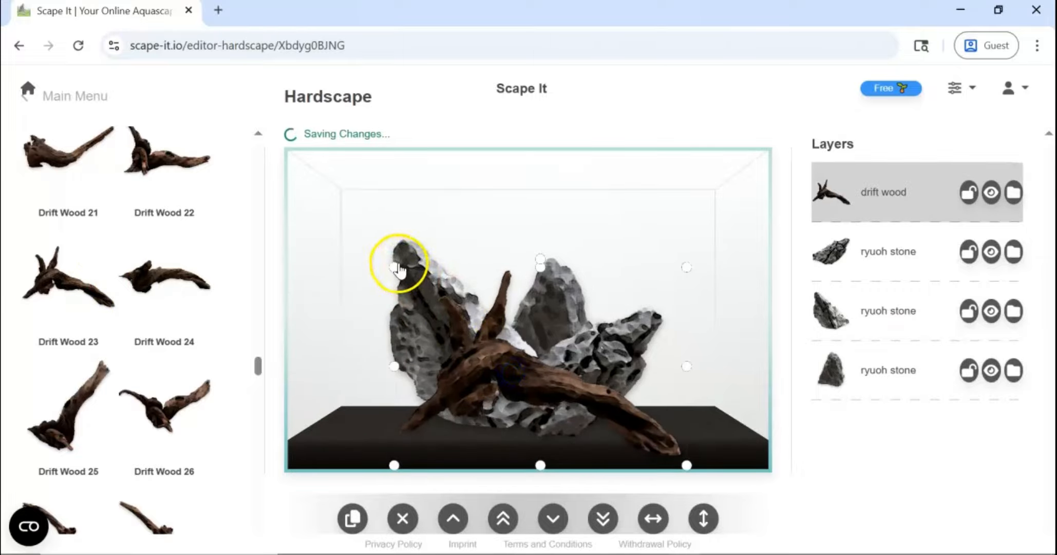
drag(399, 269, 525, 357)
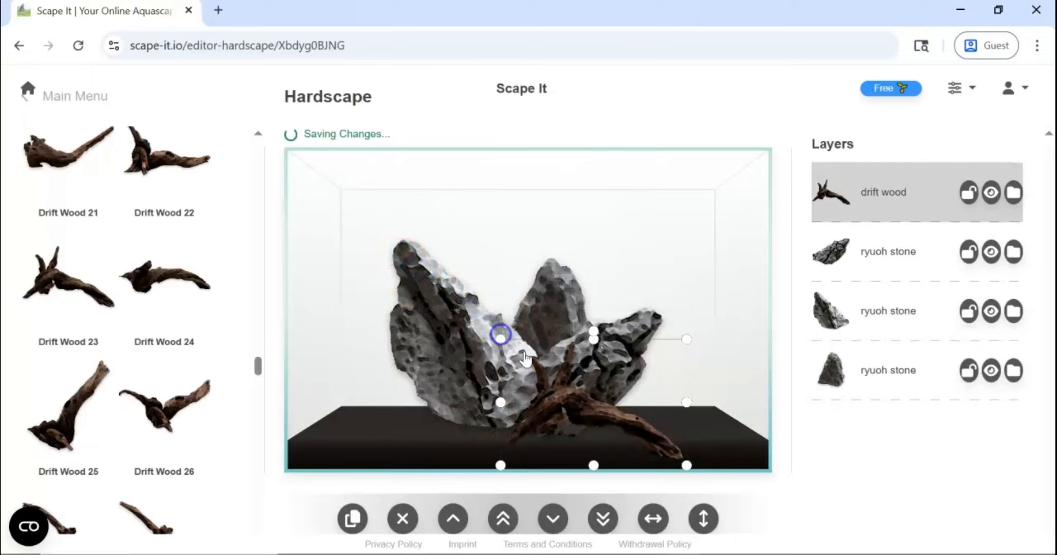
mouse_move(590, 402)
mouse_down()
mouse_move(578, 385)
mouse_move(588, 382)
mouse_up()
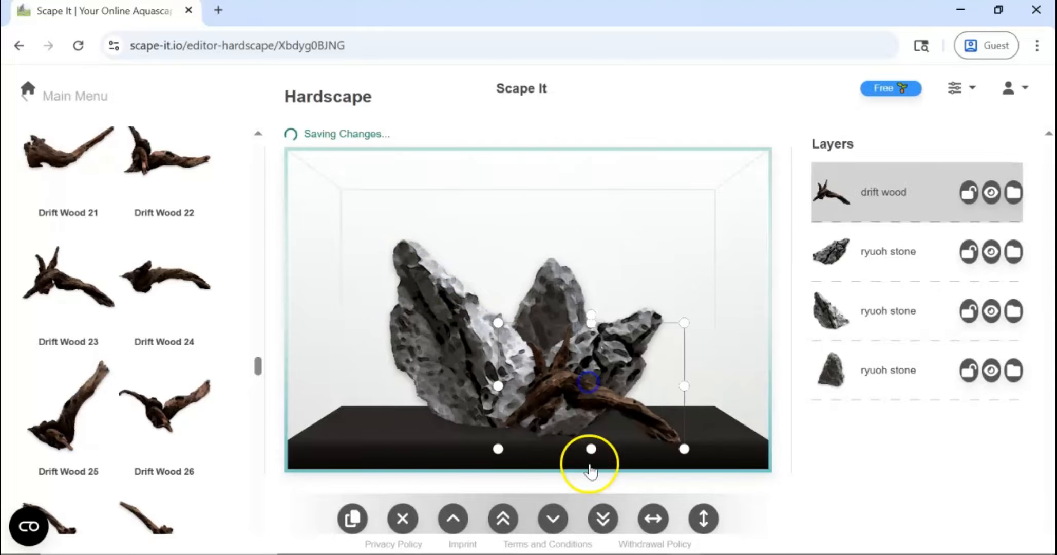
- Move the driftwood one layer backwards and shift the right stone slightly up and to the right
click(553, 519)
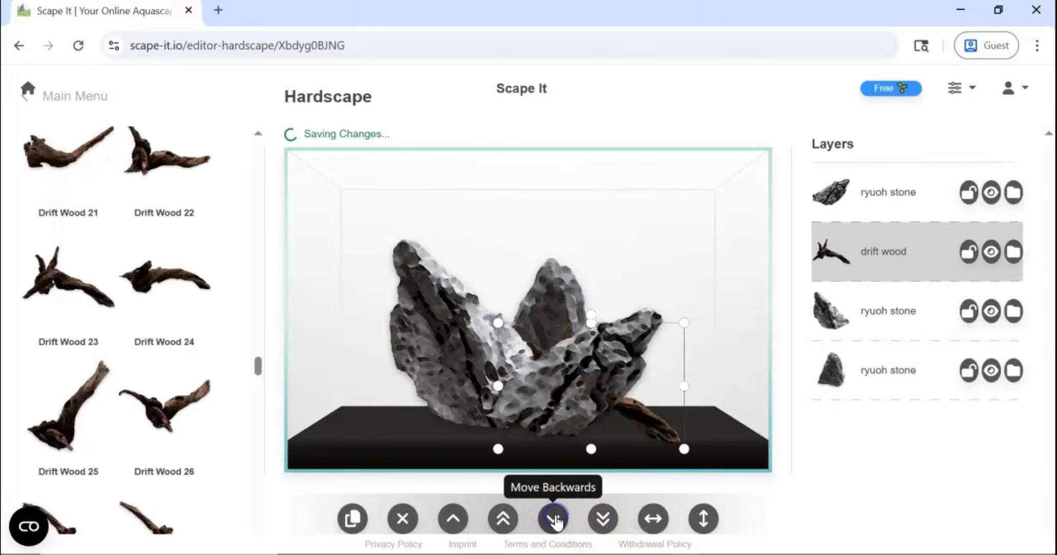
click(674, 399)
drag(674, 400, 649, 420)
click(724, 411)
click(673, 440)
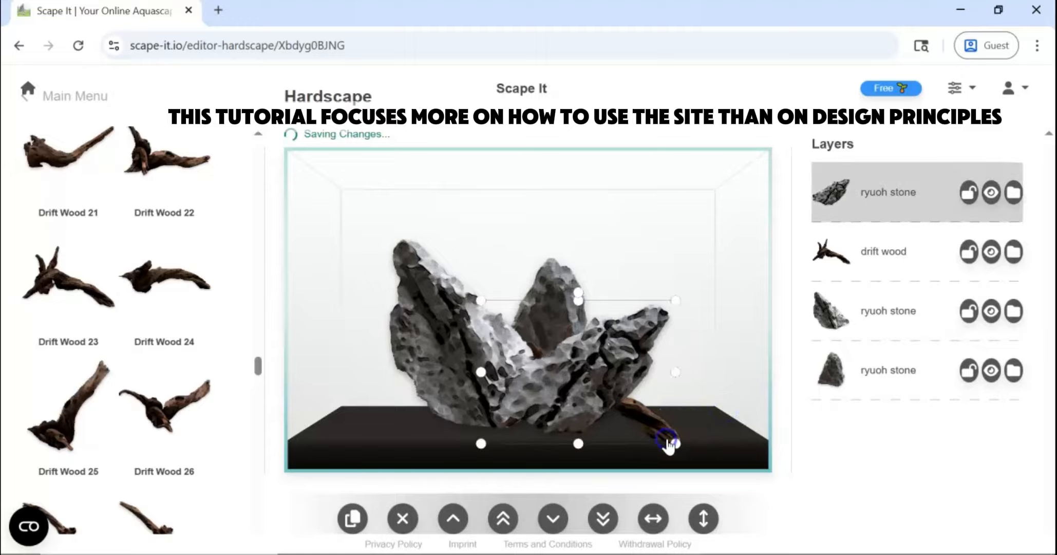
click(720, 401)
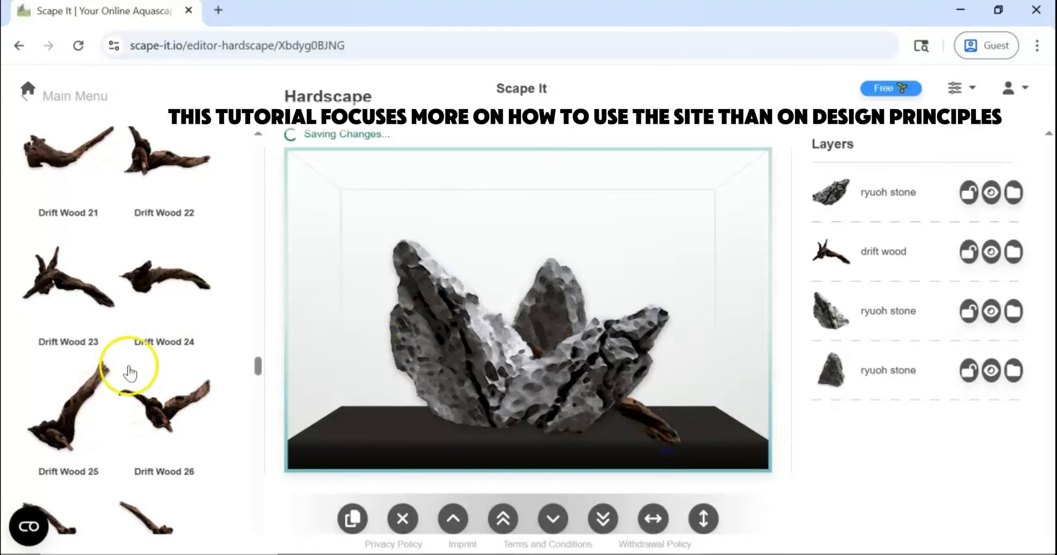
- Place Drift Wood 28 in front of the left stone and leave the hardscape editor
scroll(154, 363, down, 4)
drag(181, 351, 401, 389)
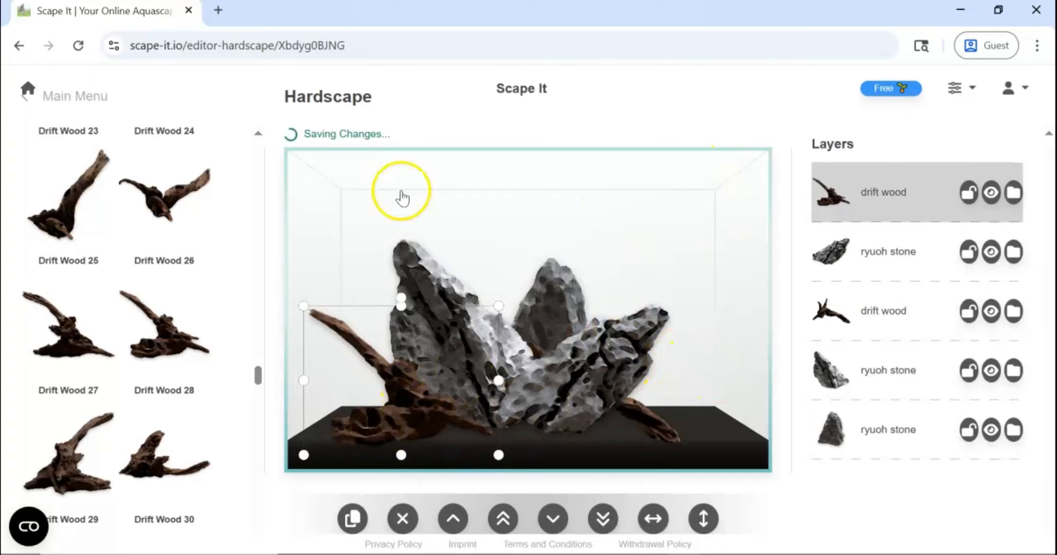
click(21, 46)
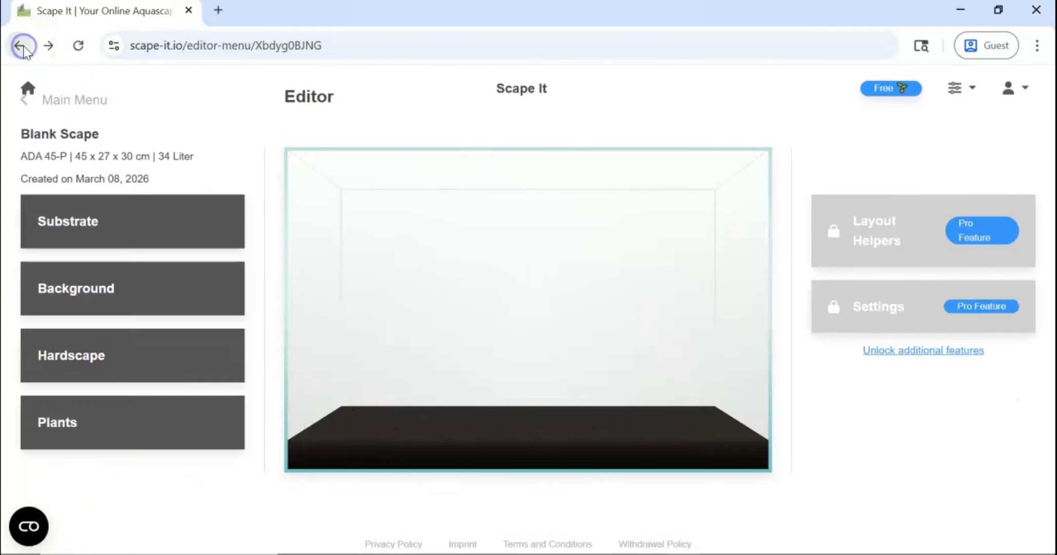
- Open the plants editor and place two Eleocharis Pusilla 2 clumps side by side in front of the stones
click(132, 431)
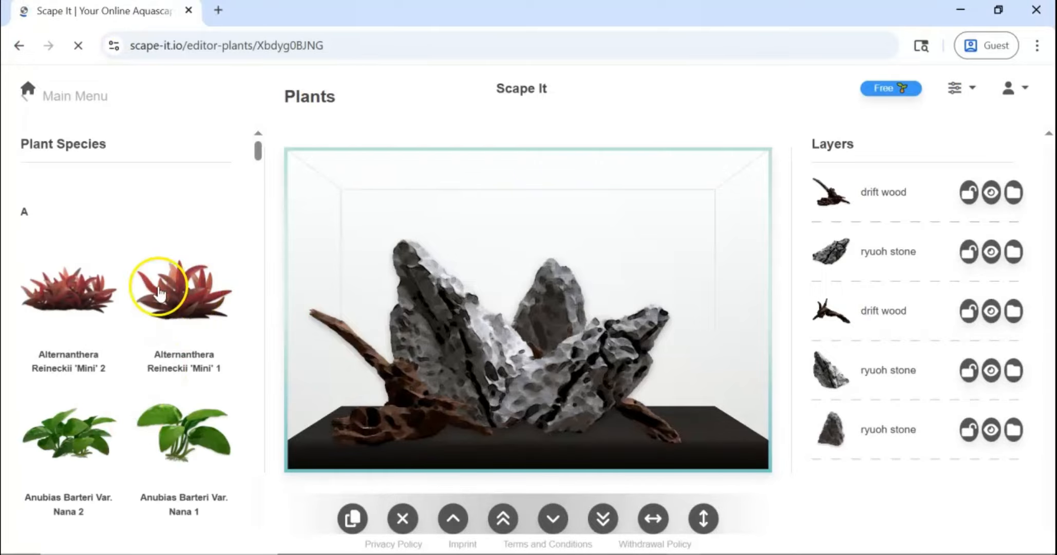
scroll(129, 401, down, 10)
drag(71, 297, 575, 437)
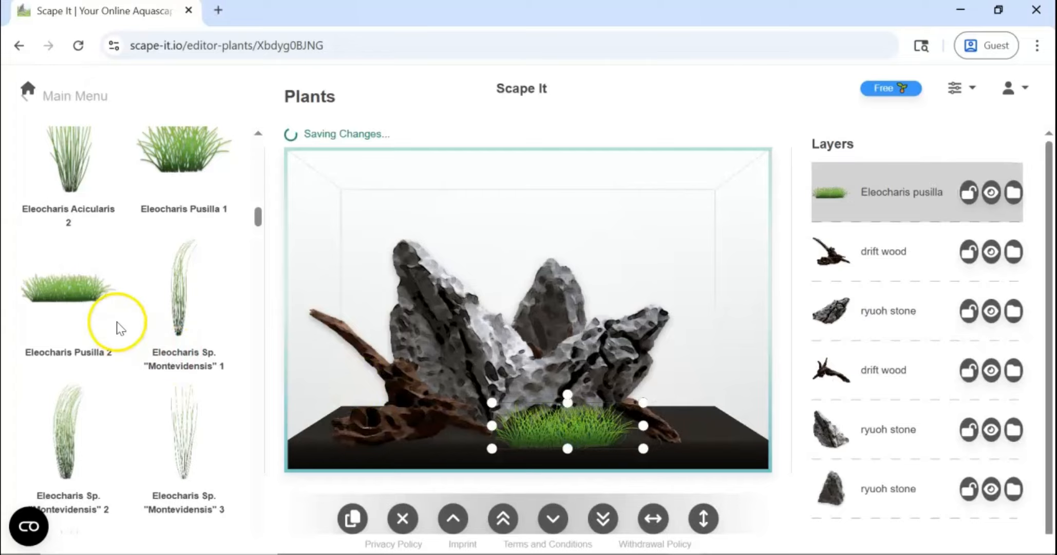
click(76, 305)
drag(392, 395, 461, 428)
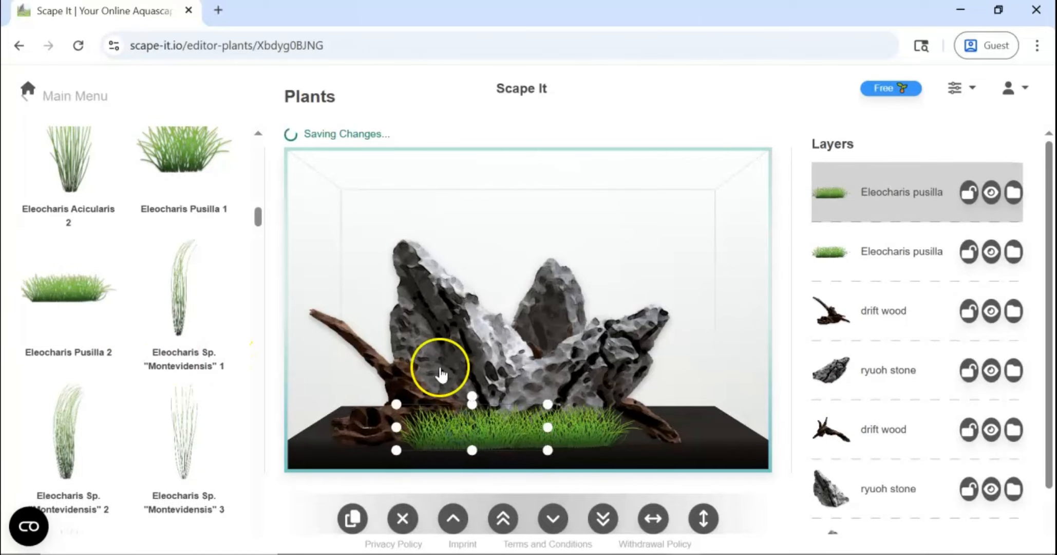
- Place Eleocharis Sp. "Montevidensis" 2 at the right stone and send it to the back
scroll(78, 372, down, 2)
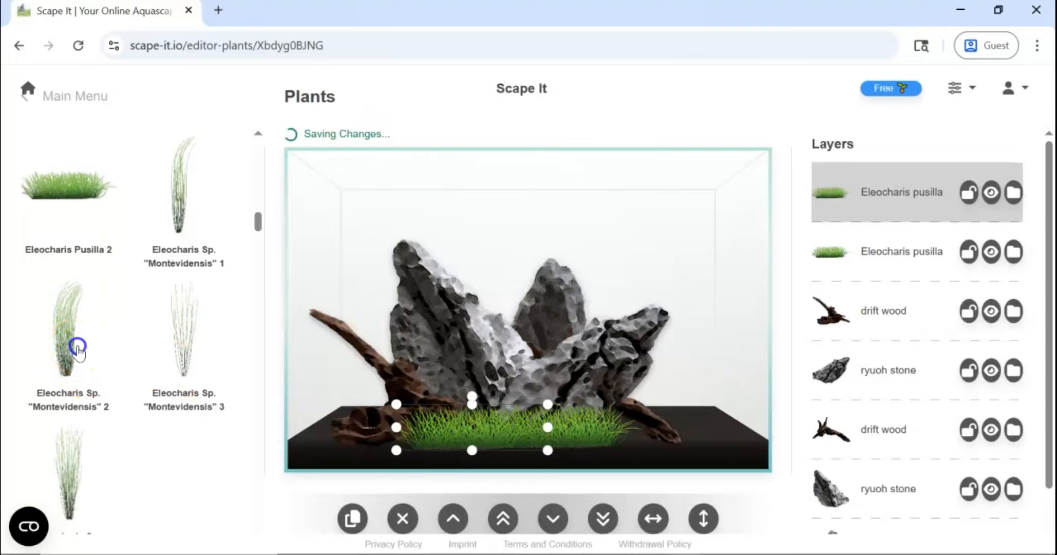
drag(78, 349, 585, 308)
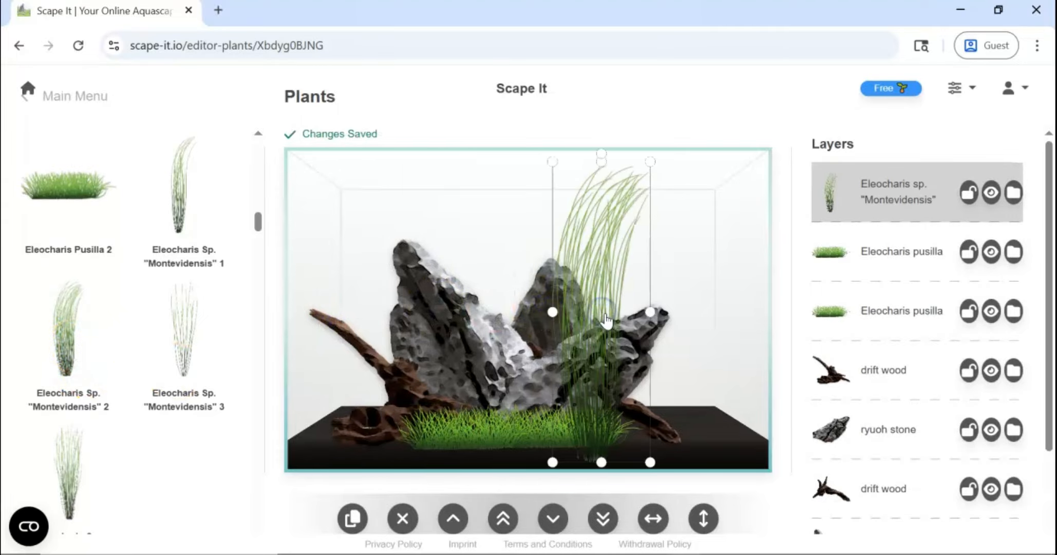
click(603, 518)
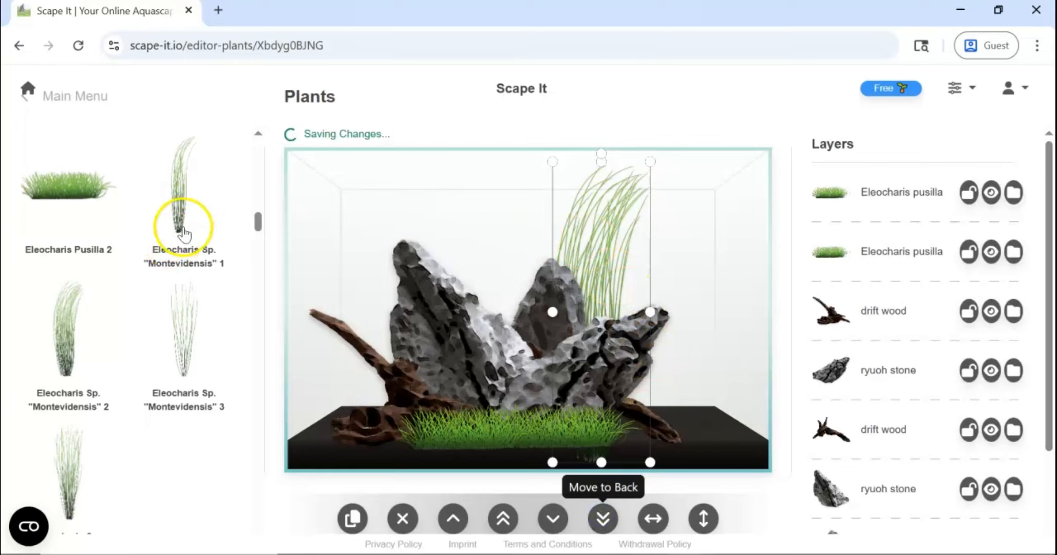
- Place Glossostigma Elatinoides 2 on the soil right of the stones, send it to the back, and nudge it into position
scroll(203, 331, down, 5)
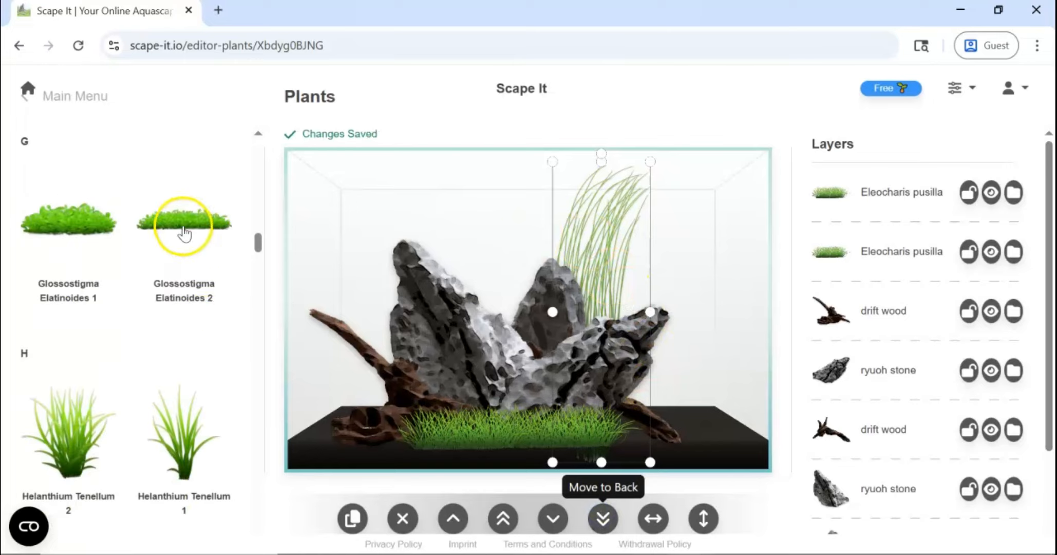
drag(184, 231, 701, 429)
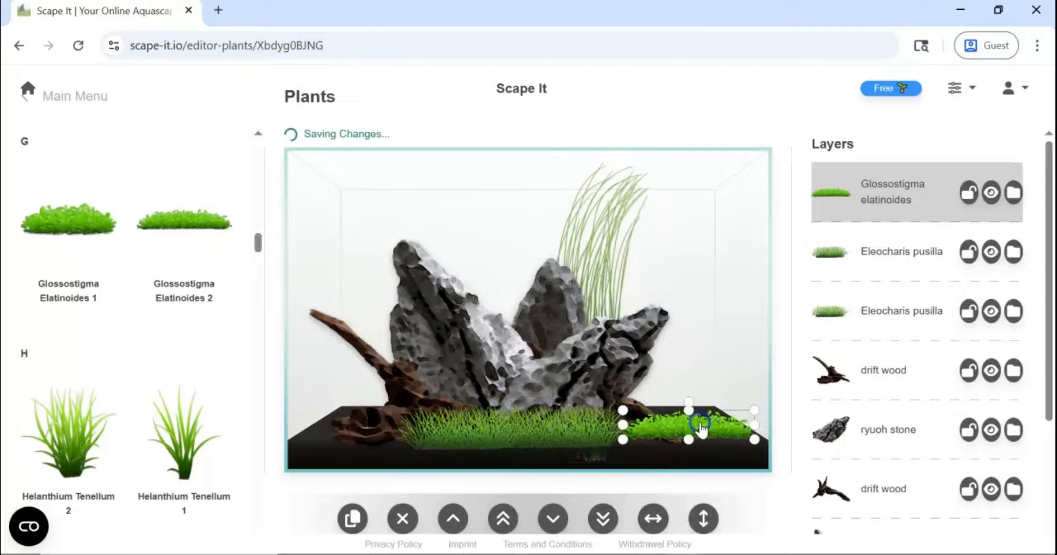
click(606, 516)
drag(712, 425, 707, 420)
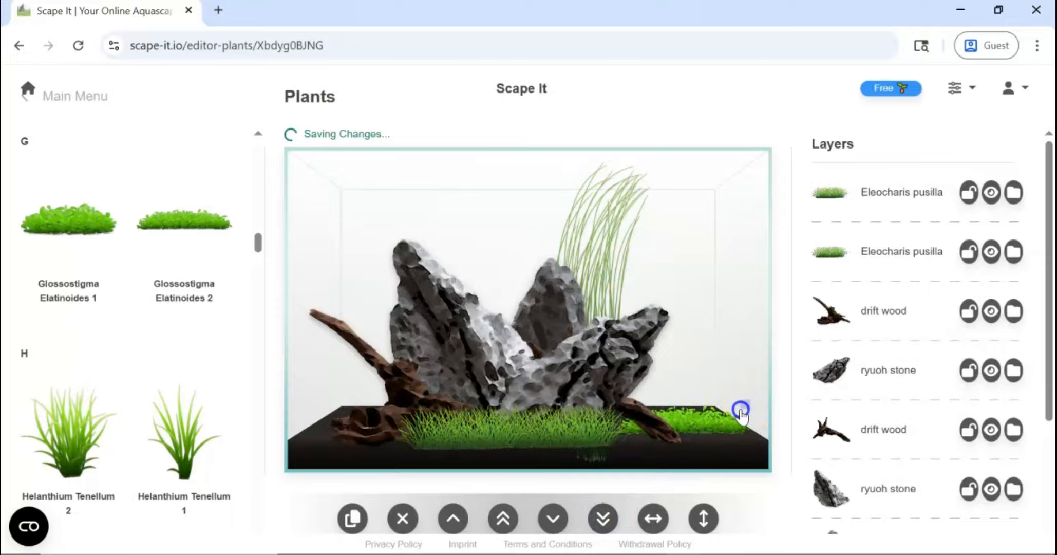
- Shrink the Glossostigma clump slightly and place Helanthium Tenellum 1 in front of the left driftwood
drag(749, 407, 722, 428)
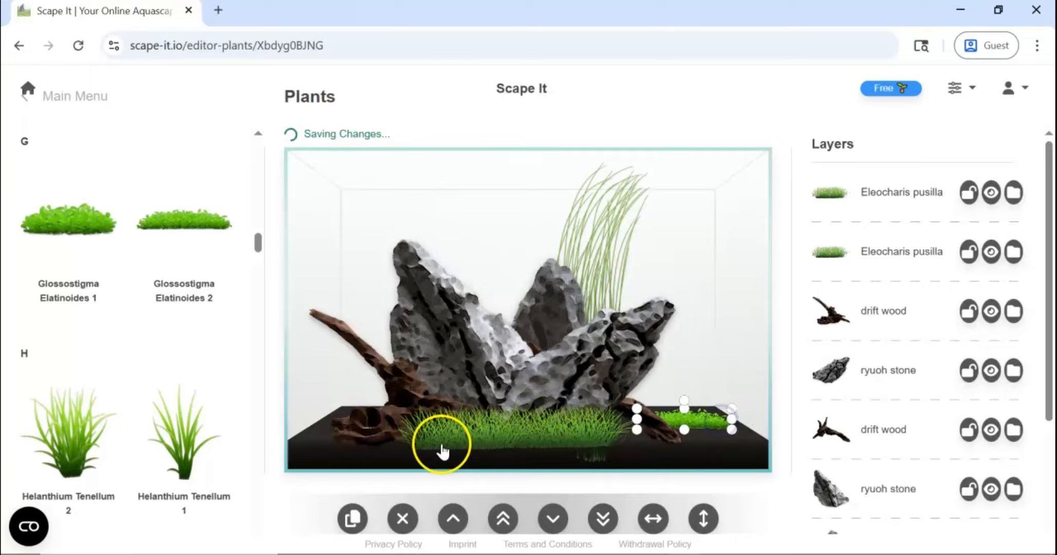
scroll(130, 427, down, 1)
drag(95, 421, 288, 379)
drag(172, 398, 350, 385)
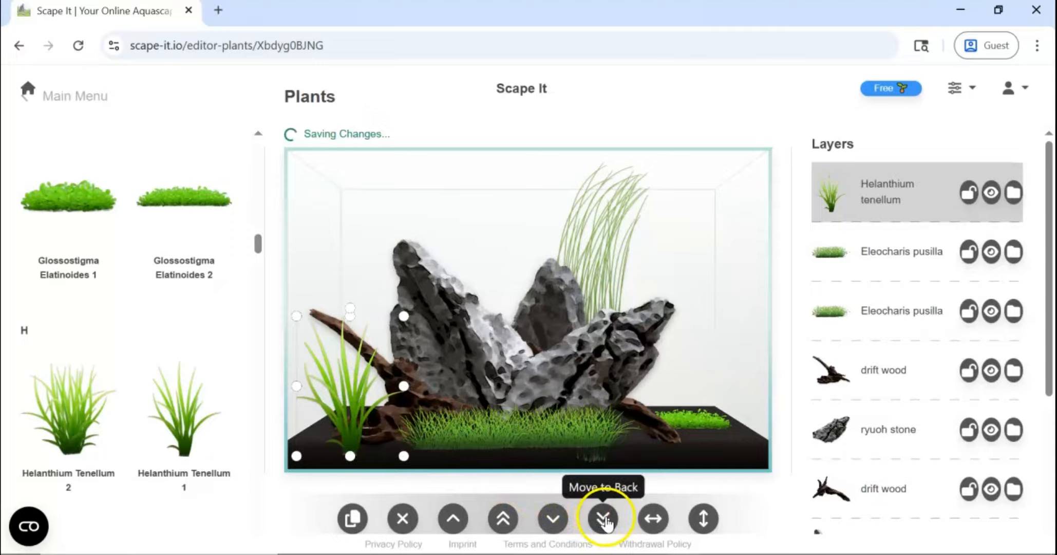
- Raise the Helanthium Tenellum slightly at the left driftwood and send it to the back of the layers
click(554, 520)
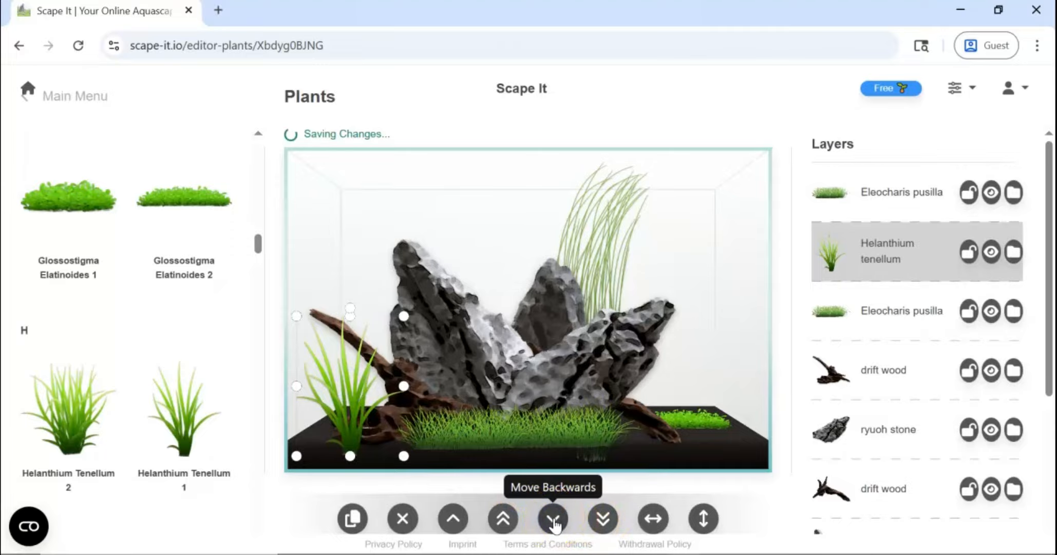
click(553, 519)
click(344, 409)
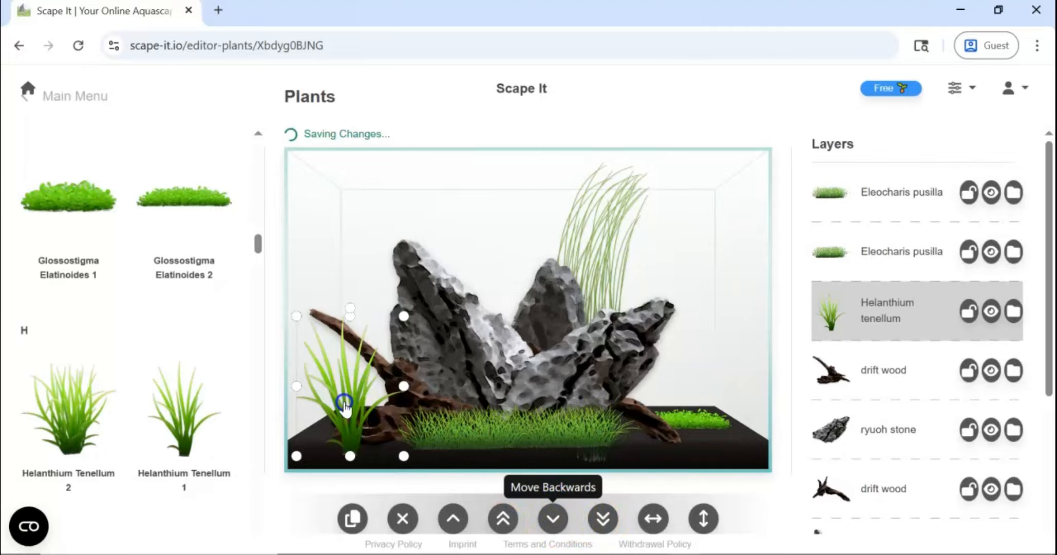
drag(344, 405, 346, 386)
click(604, 519)
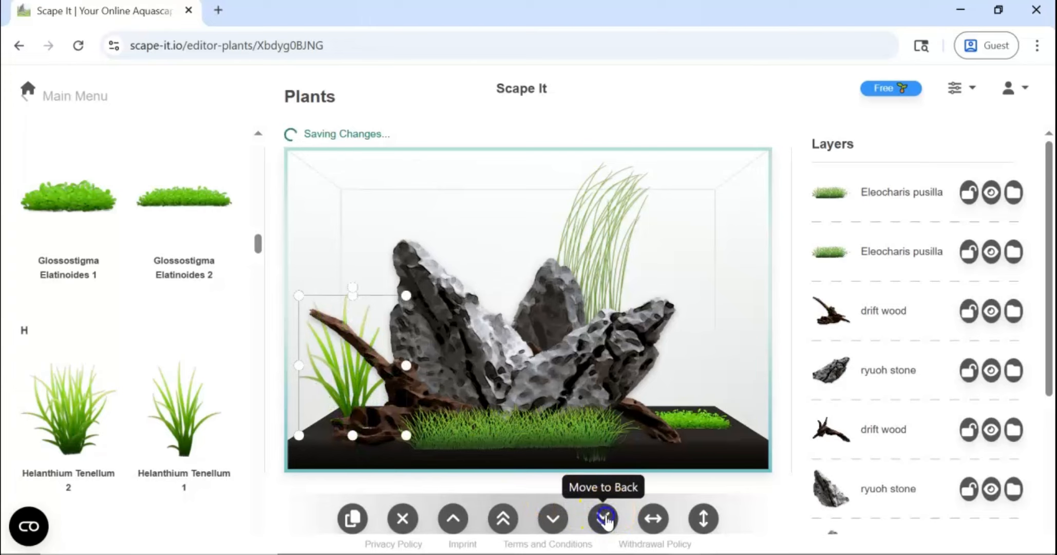
click(307, 401)
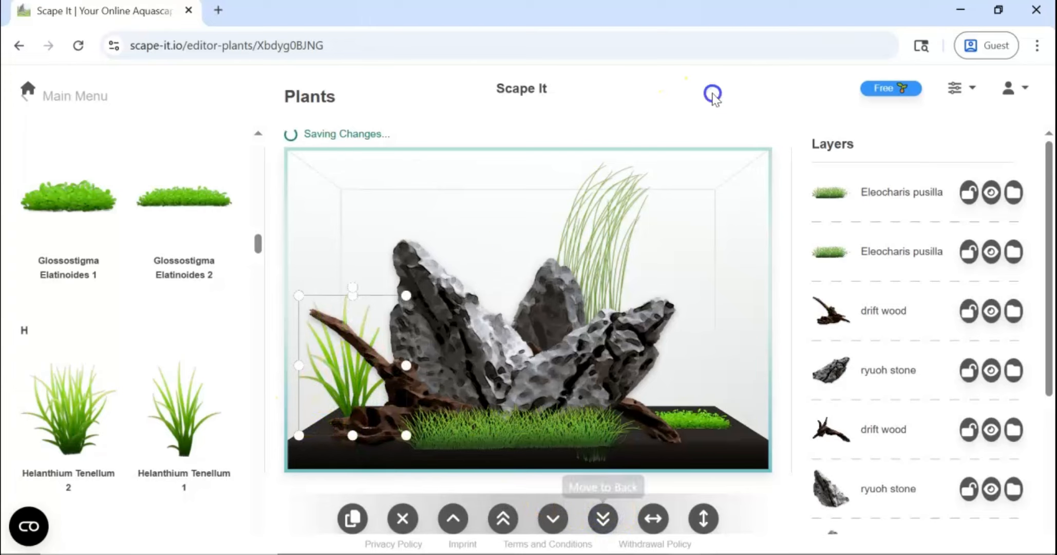
- Place Ludwigia Palustris "Super Red" 1 between the left and middle stones and send it to the back
scroll(174, 307, down, 5)
scroll(174, 308, down, 12)
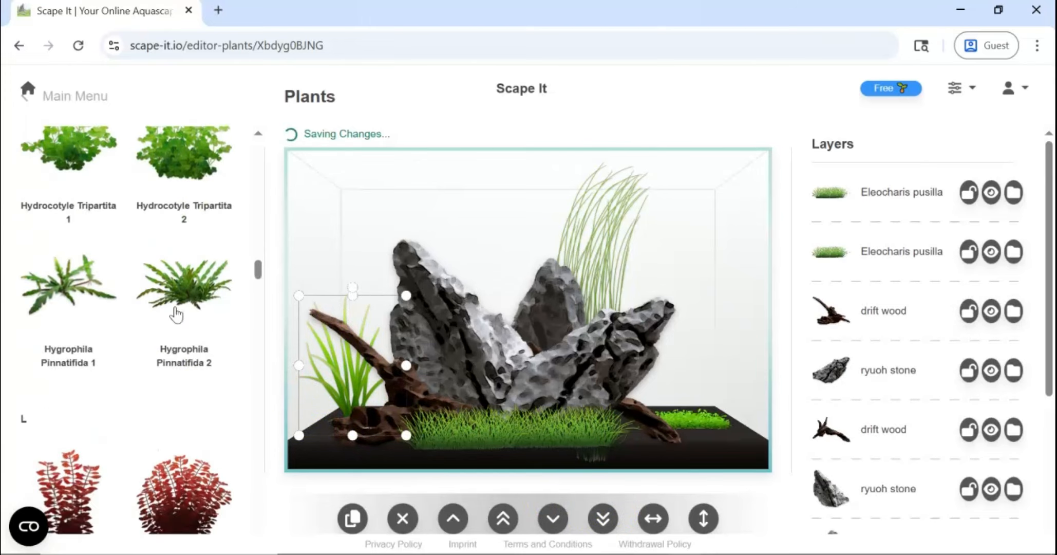
drag(82, 303, 491, 303)
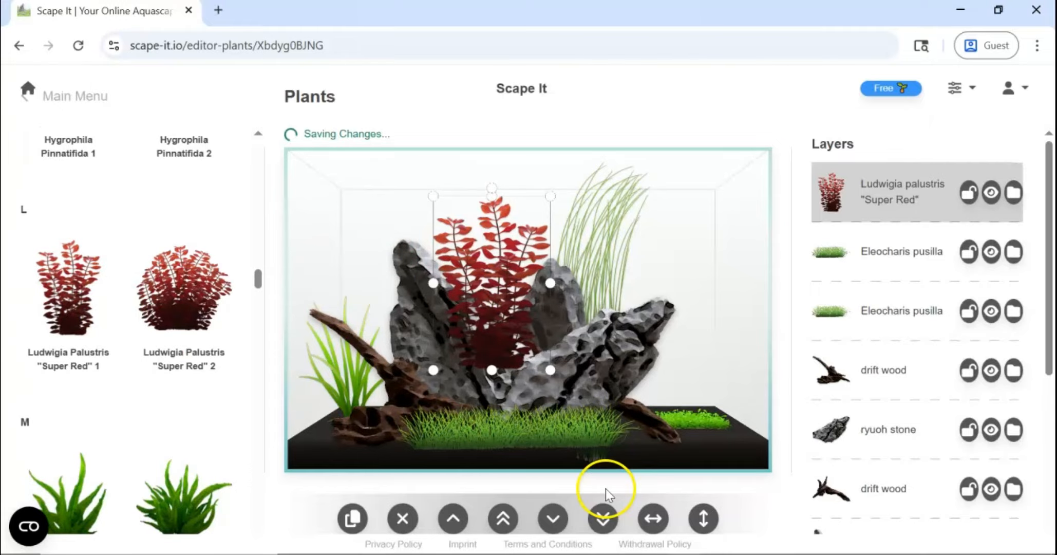
click(604, 519)
click(489, 273)
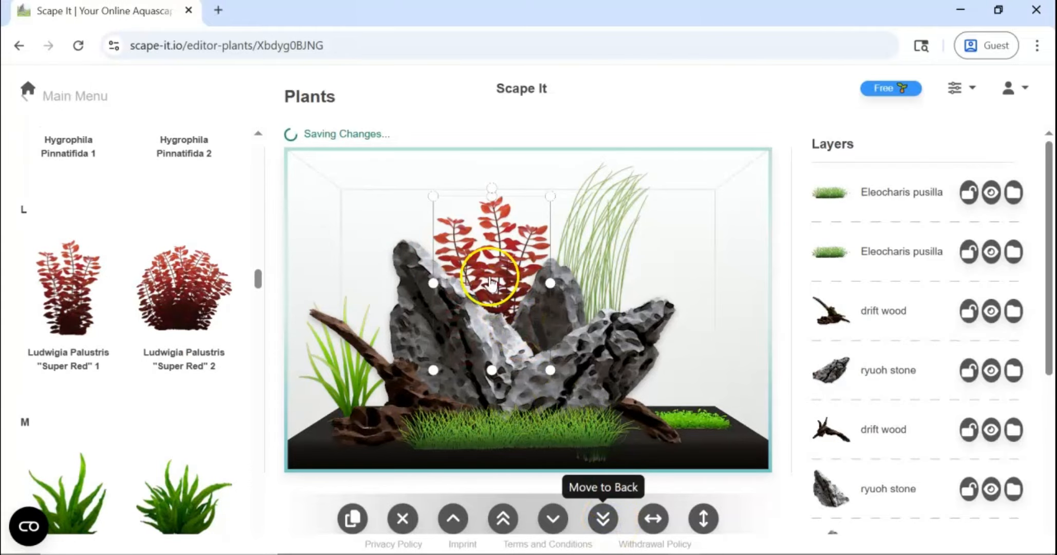
- Leave the plants editor and open the overview of the saved scape from the home page
click(19, 45)
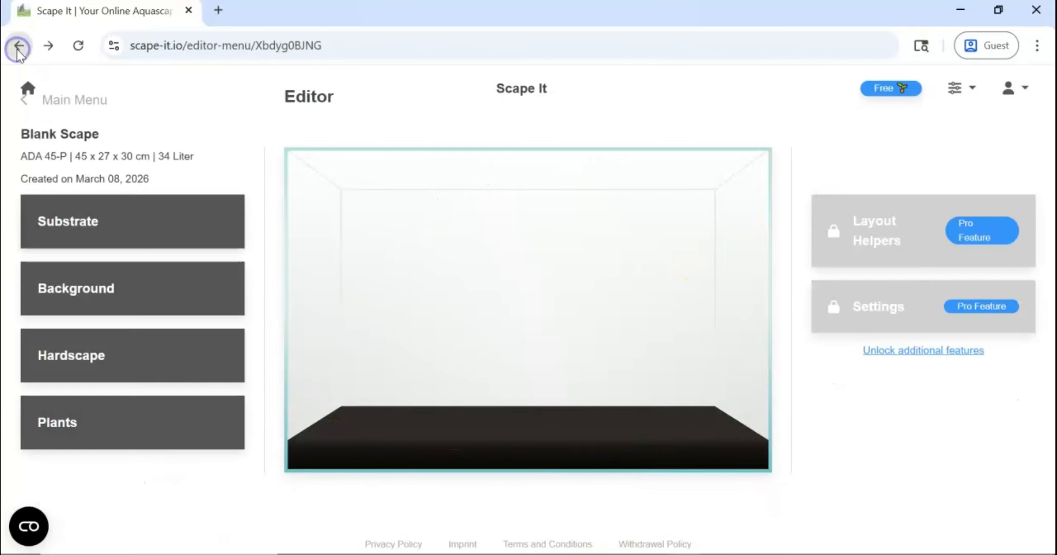
click(524, 91)
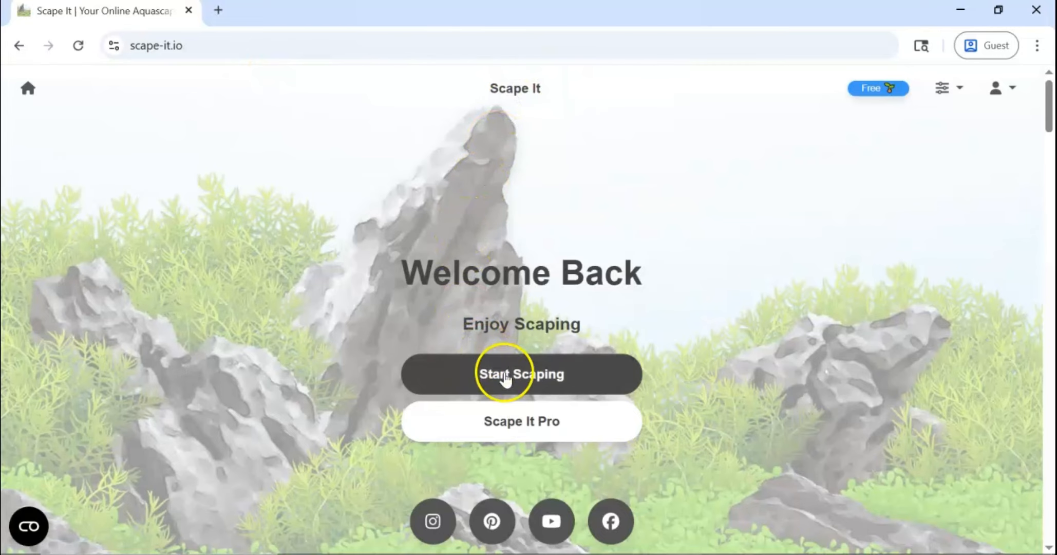
click(516, 380)
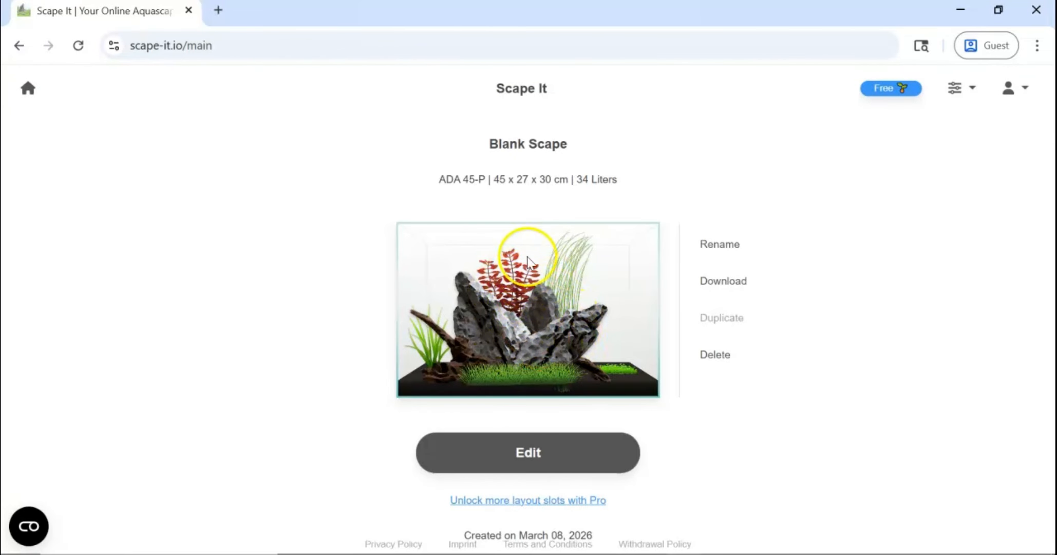
- Rename the scape as "Tutorial Scape" and download its image
click(710, 254)
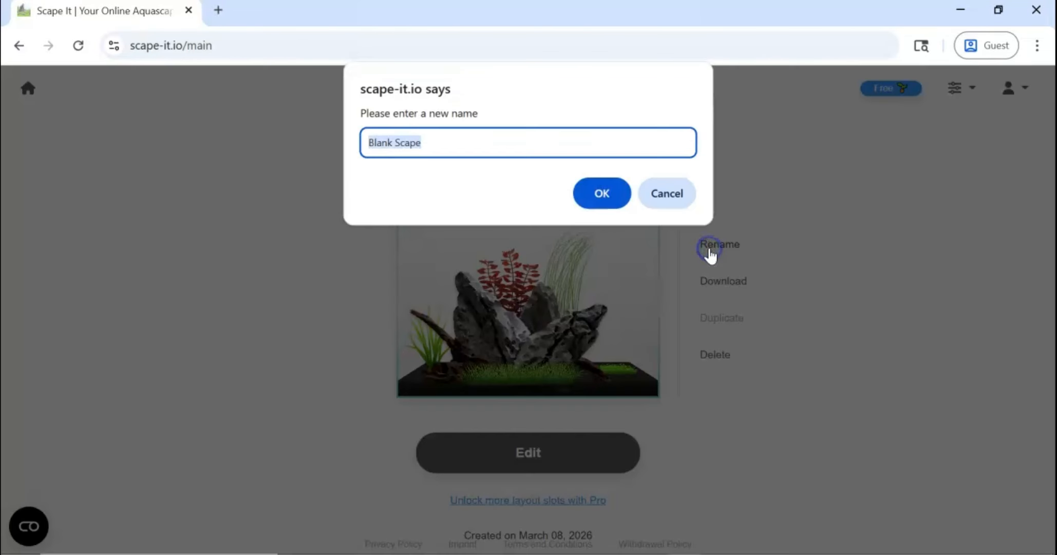
key(BackSpace)
text(T)
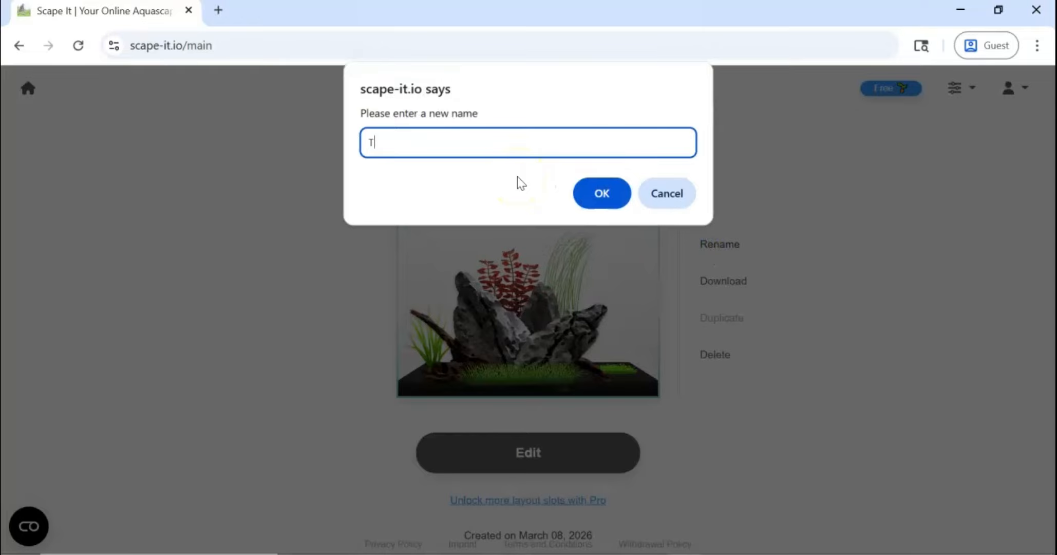
text(utorial Scape)
click(607, 197)
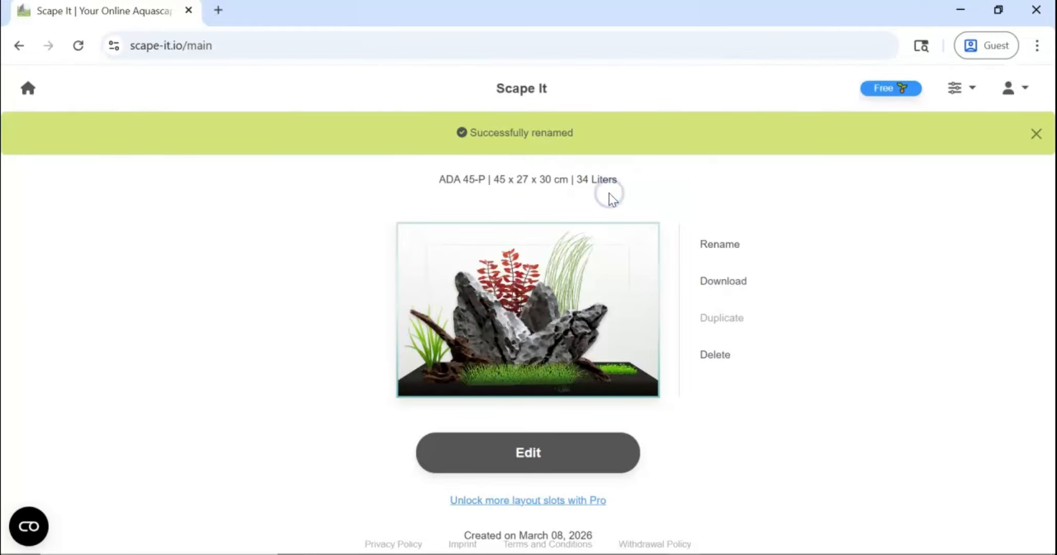
click(733, 285)
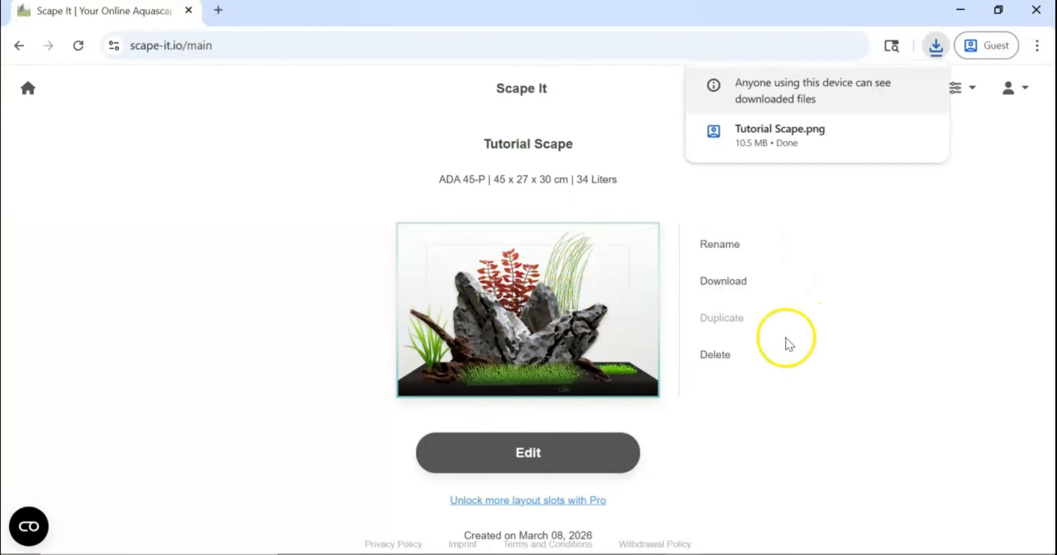